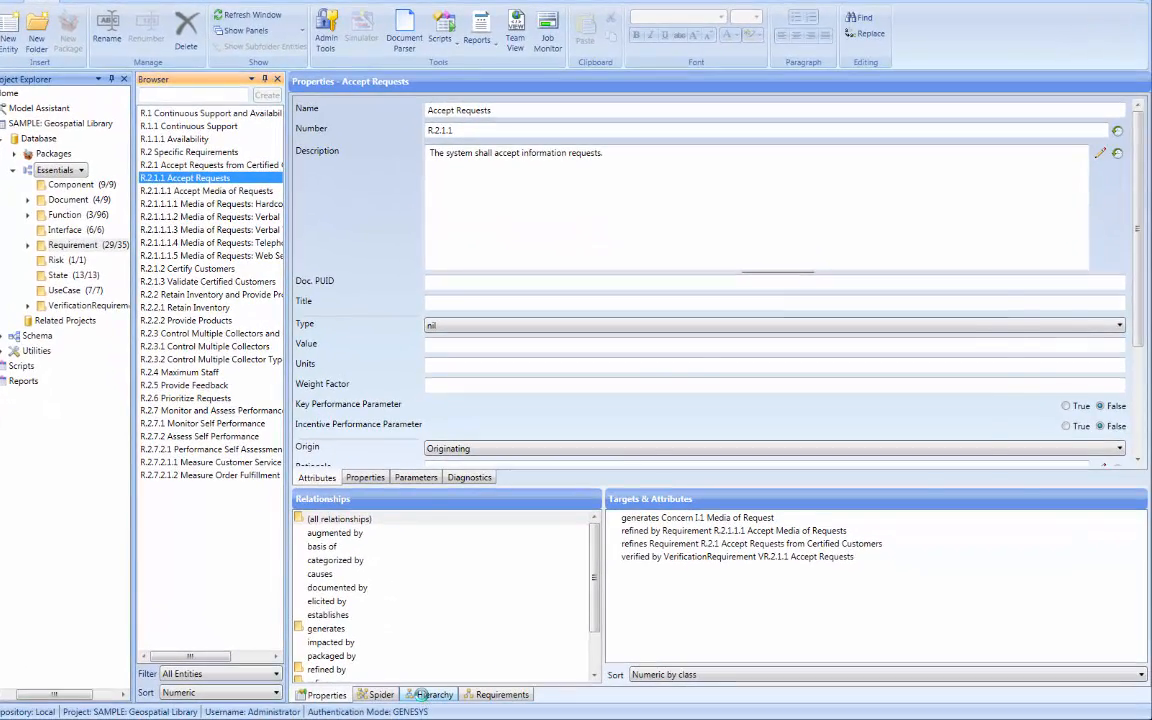
Open the hierarchy view for the Accept Requests requirement and load the stored Traceability definition in the Hierarchy Definition Editor.
{"action": "left_click", "coordinate": [422, 694]}
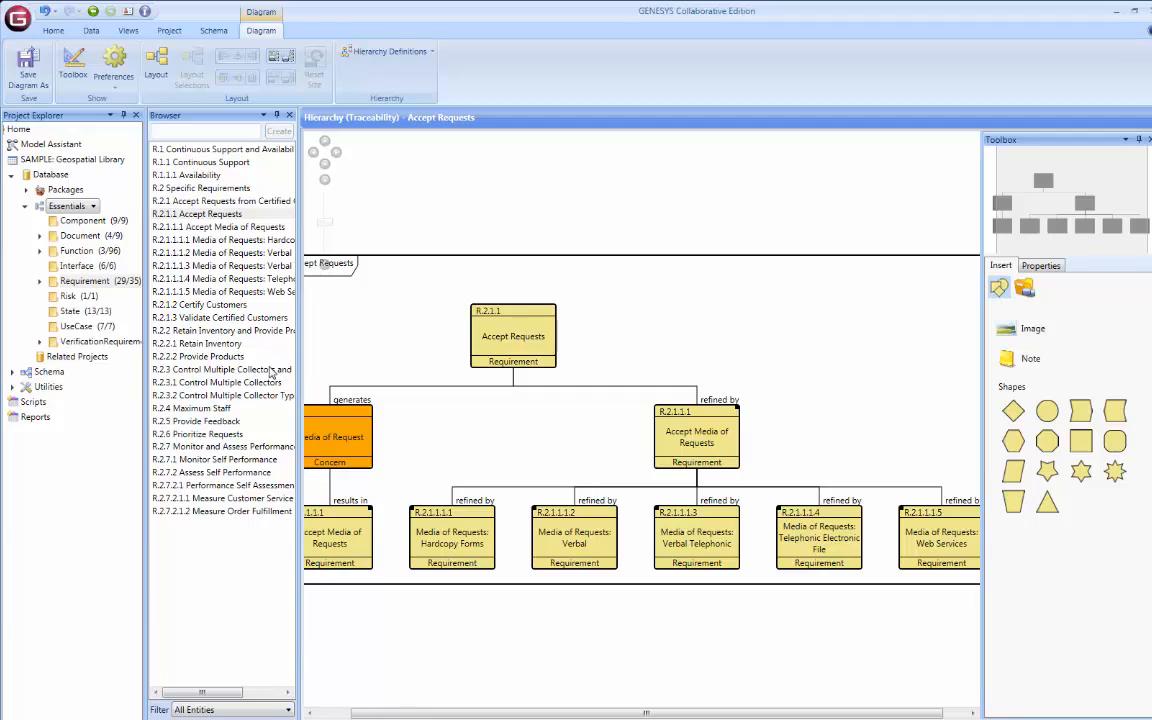
{"action": "left_click", "coordinate": [129, 30]}
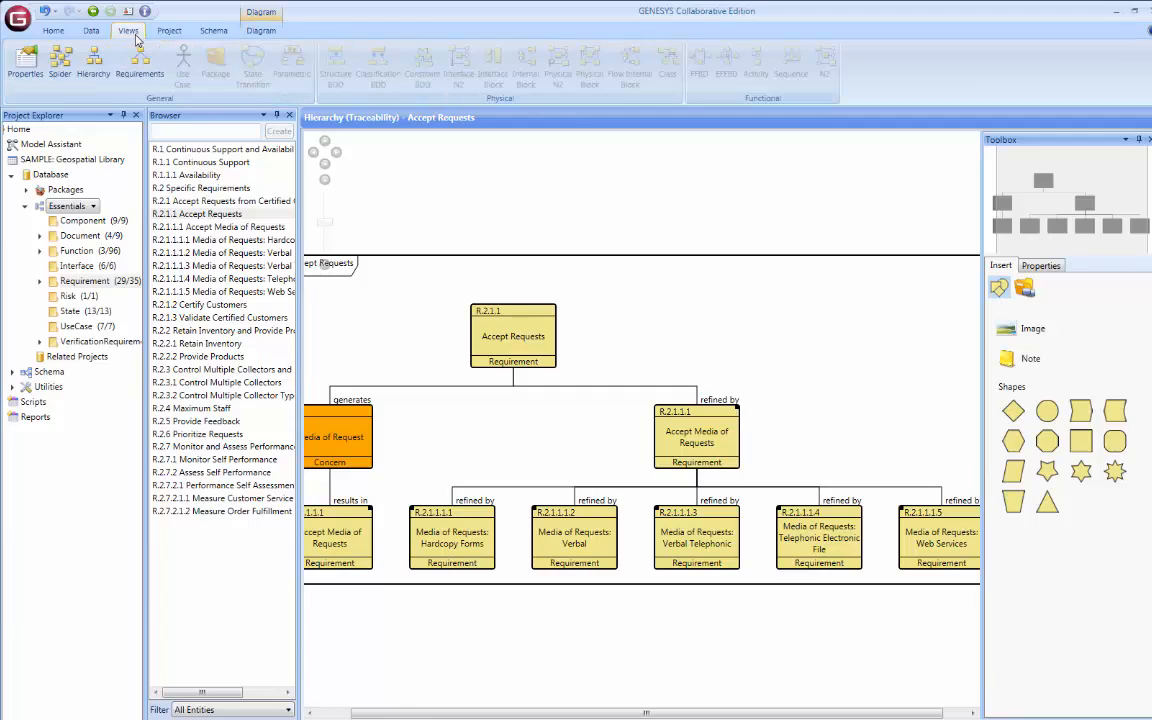
{"action": "left_click", "coordinate": [93, 60]}
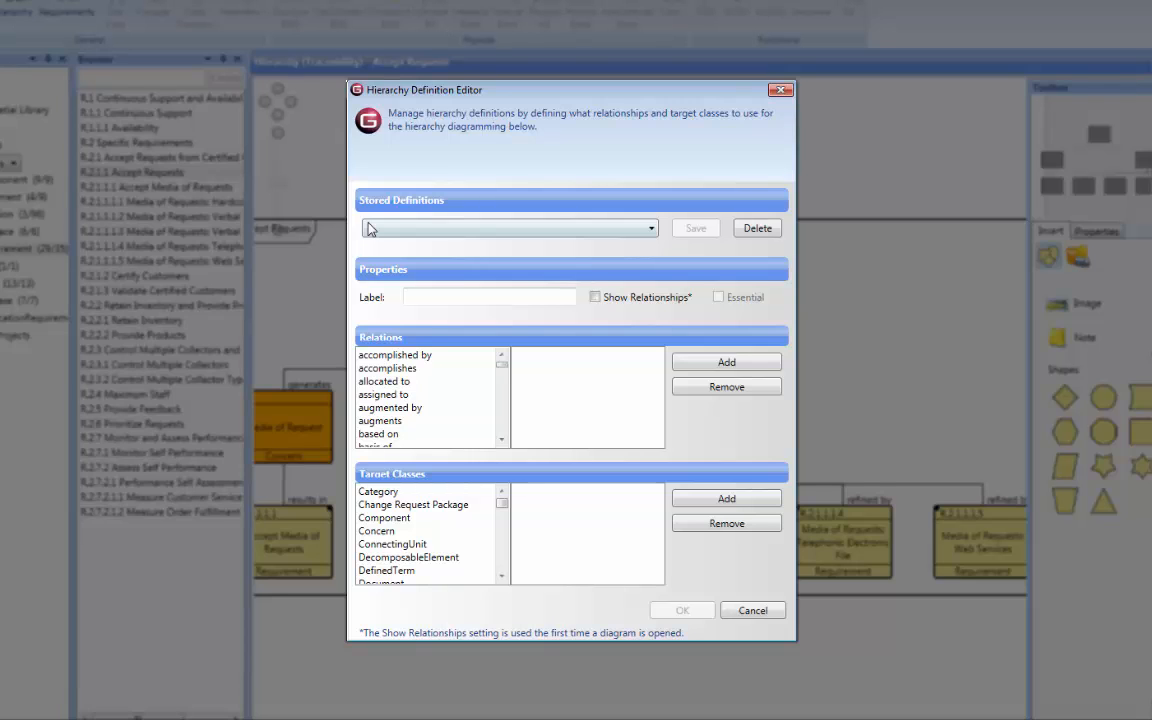
{"action": "left_click", "coordinate": [368, 229]}
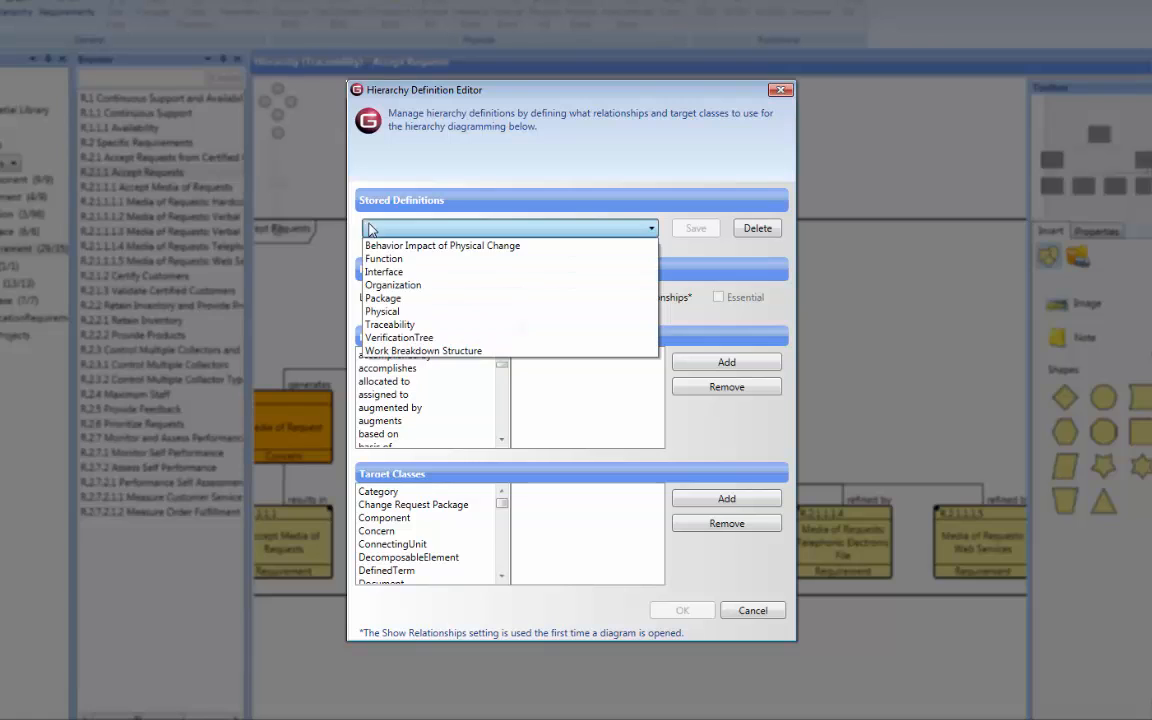
{"action": "left_click", "coordinate": [375, 327]}
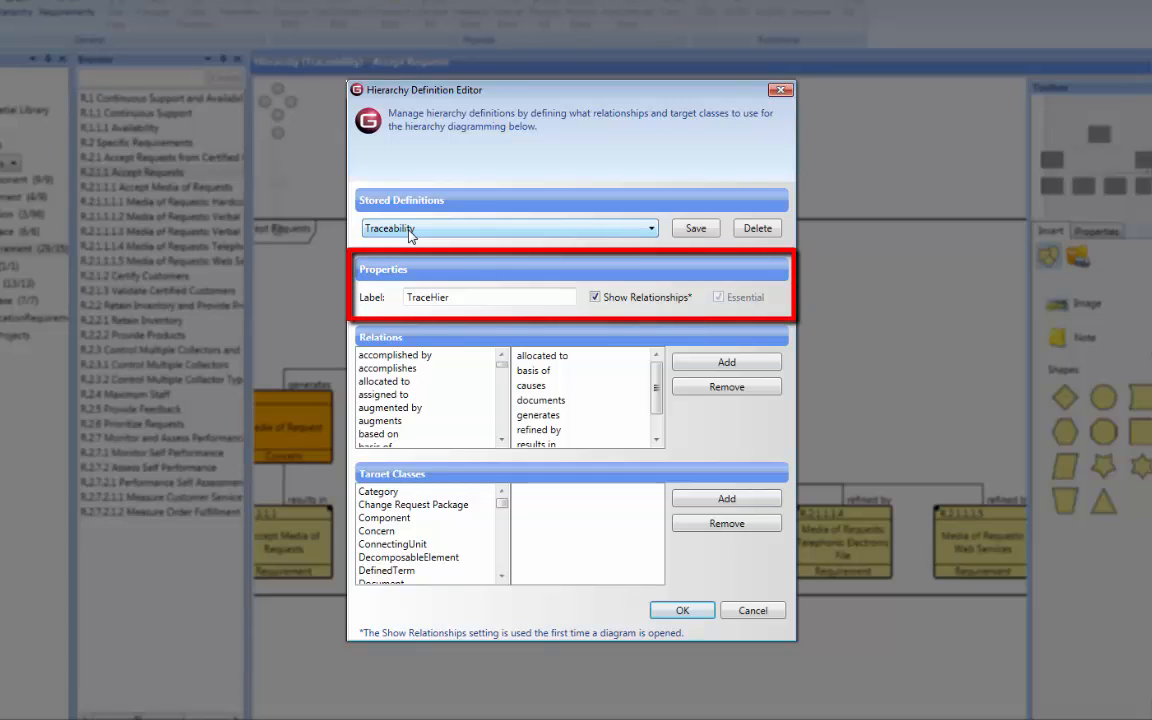
Set the definition's label to customTraceHier and save it as a new stored definition named My Custom Traceability.
{"action": "left_click", "coordinate": [408, 297]}
{"action": "type", "text": "custom"}
{"action": "left_click", "coordinate": [690, 232]}
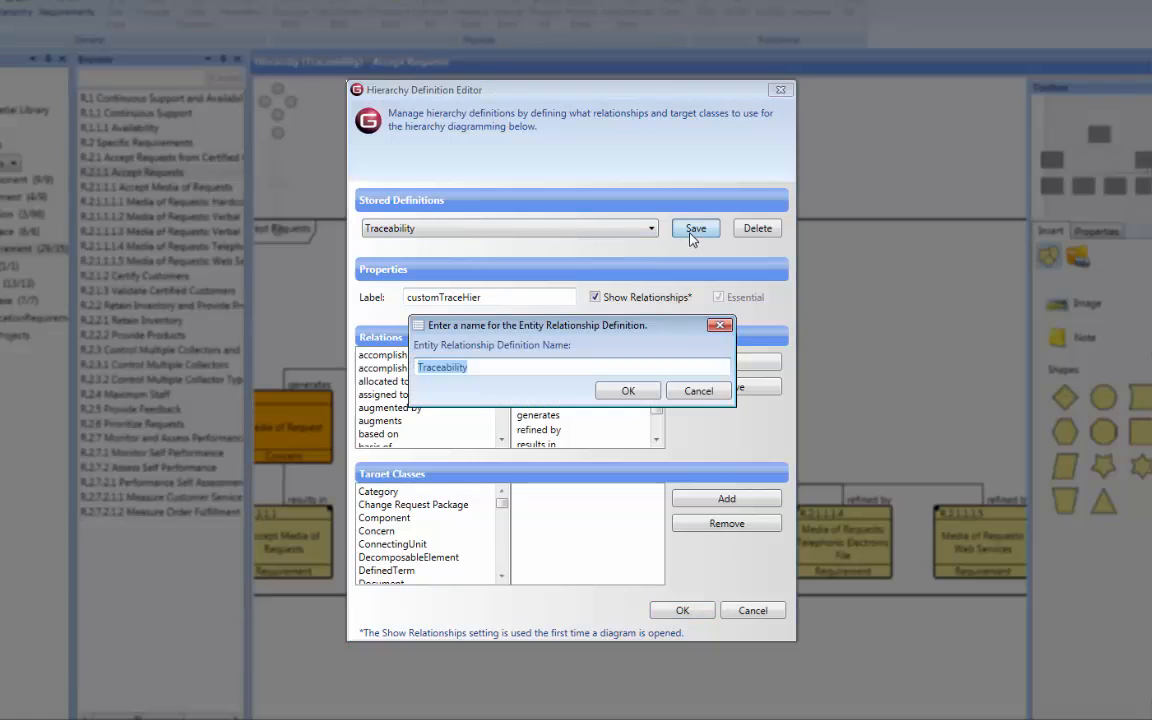
{"action": "left_click", "coordinate": [421, 367]}
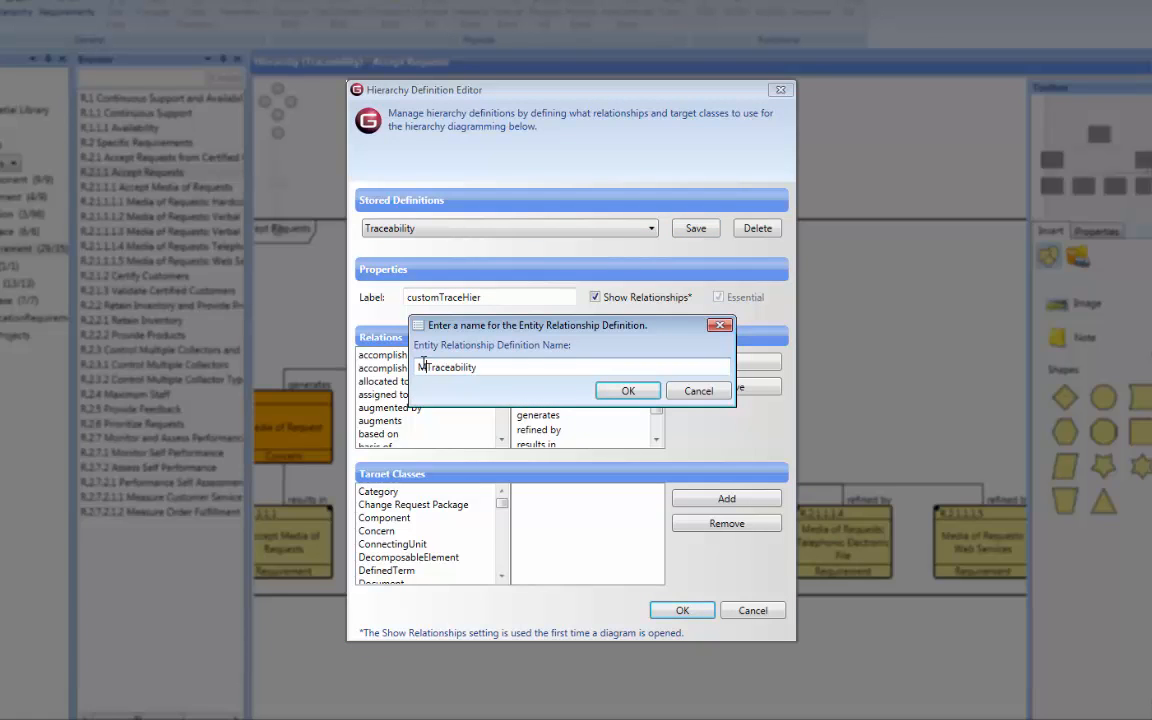
{"action": "type", "text": "My Custom"}
{"action": "left_click", "coordinate": [614, 391]}
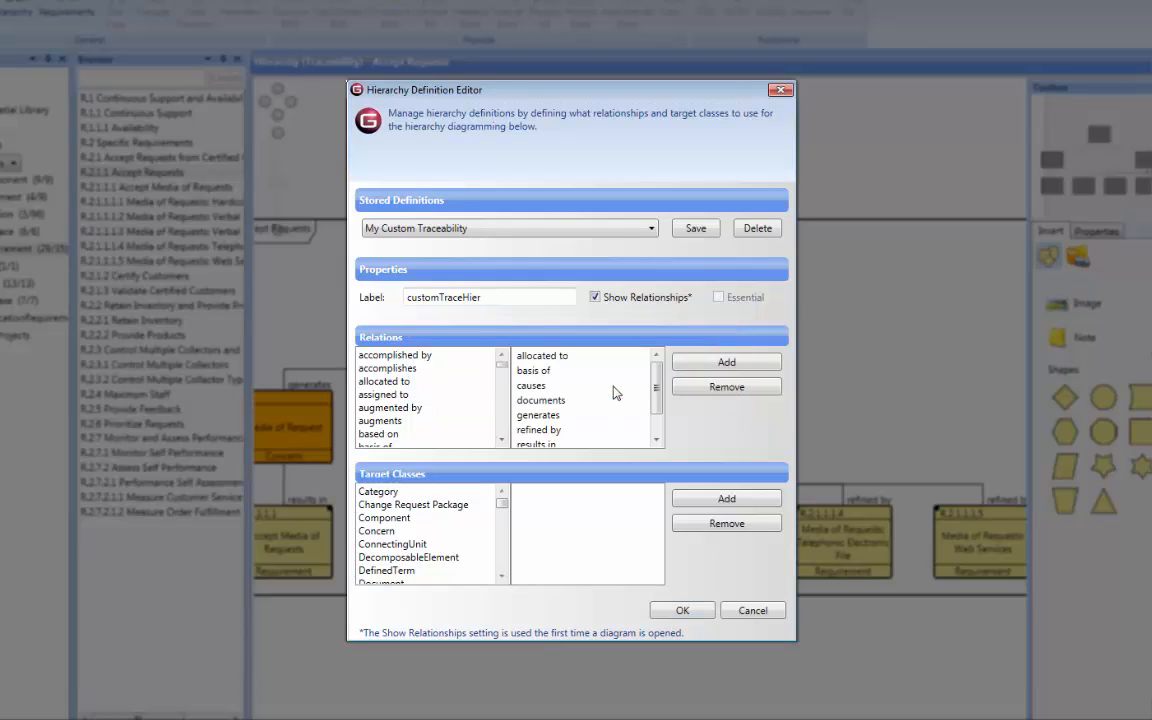
Generate the Accept Requests hierarchy diagram with the My Custom Traceability definition, maximize its window and bring the whole diagram into view.
{"action": "left_click", "coordinate": [682, 611]}
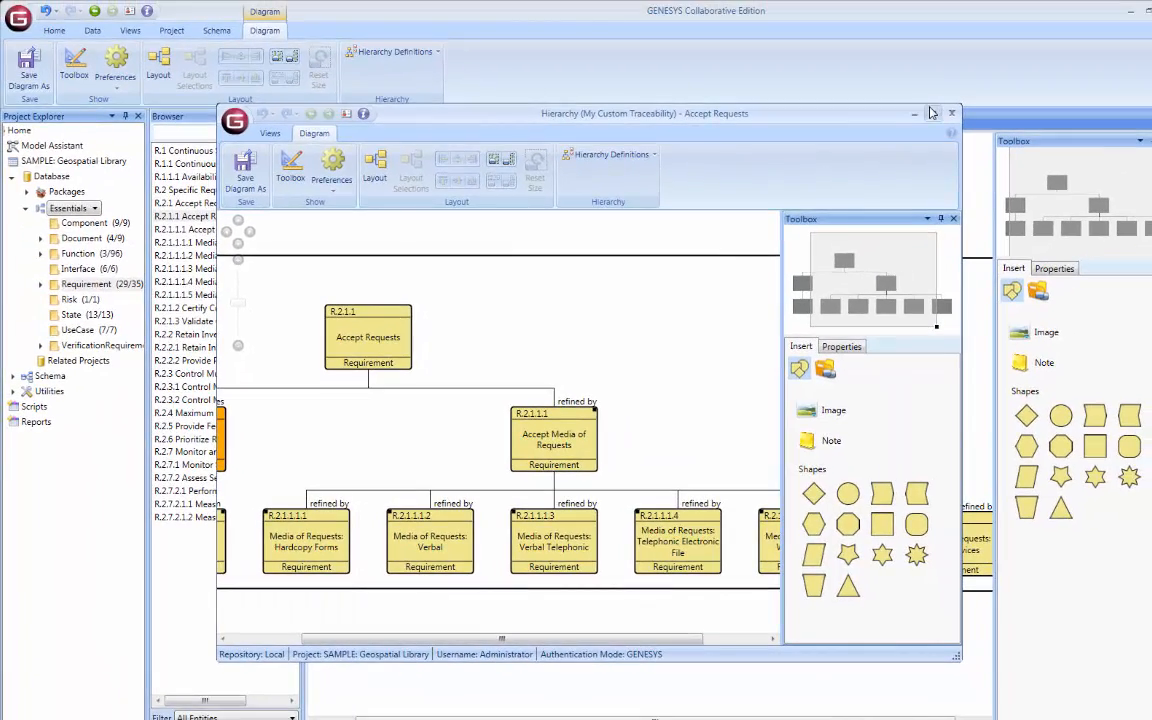
{"action": "left_click", "coordinate": [958, 58]}
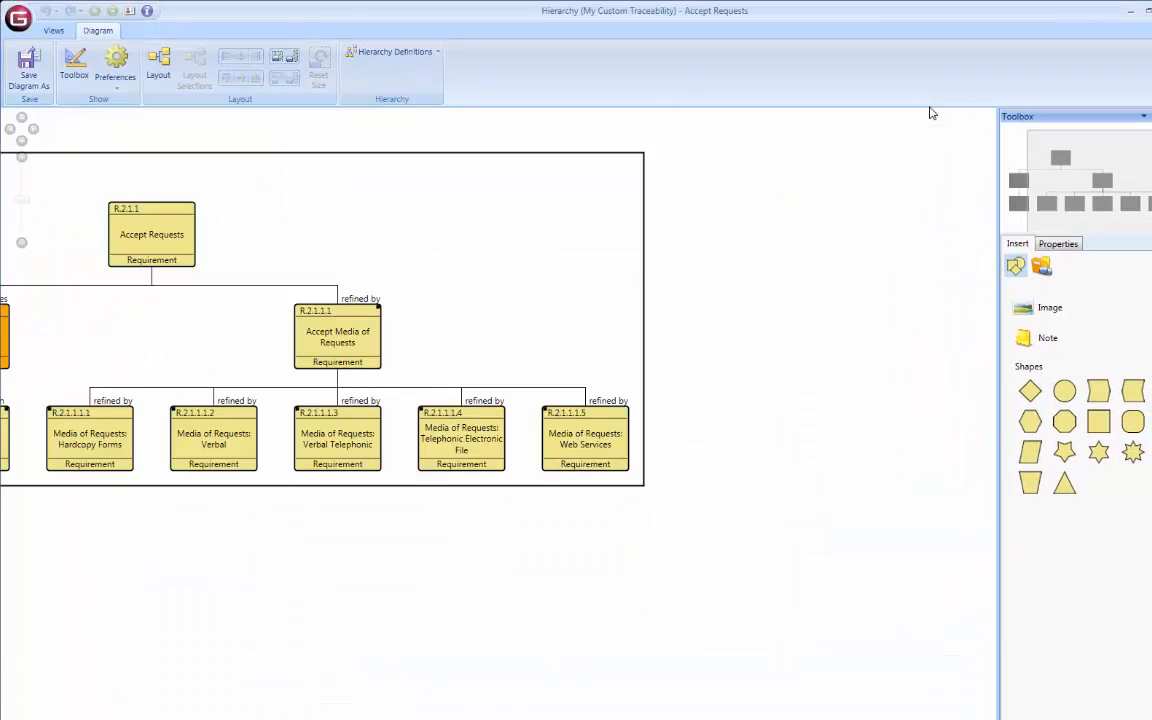
{"action": "left_click_drag", "start_coordinate": [1086, 161], "coordinate": [1031, 152]}
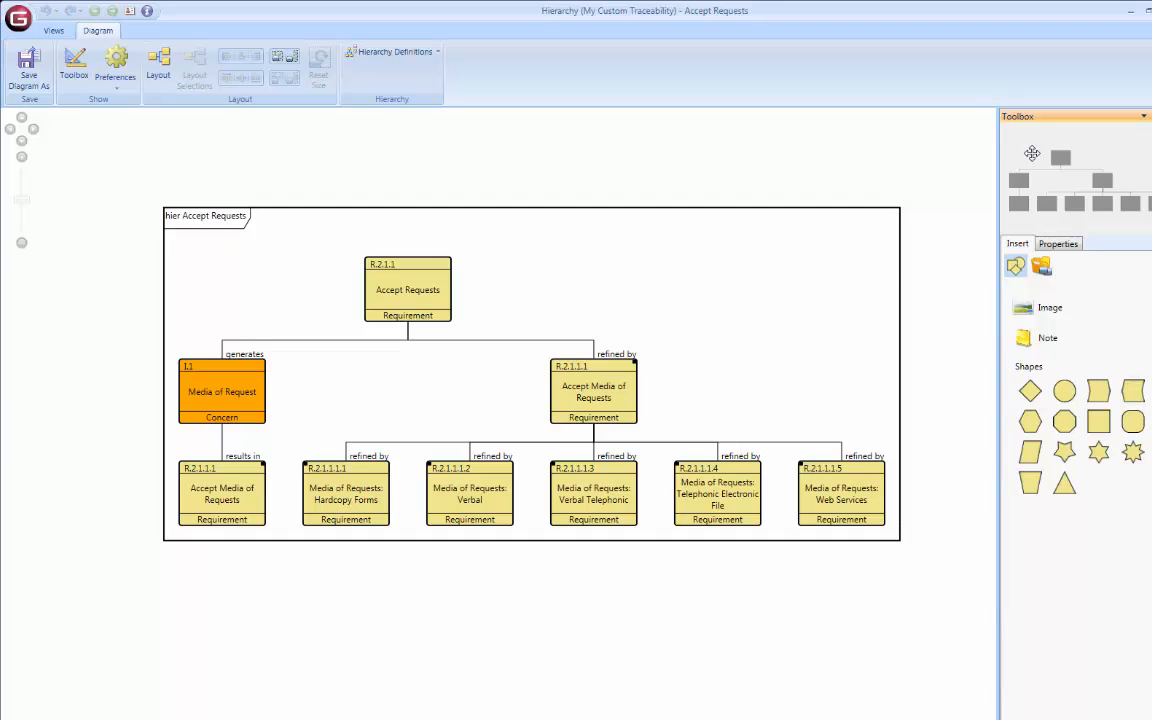
Expand the R.2.1.1.1.1 Media of Requests: Hardcopy Forms node by 1 level, and collapse it again.
{"action": "left_click", "coordinate": [352, 505]}
{"action": "right_click", "coordinate": [352, 502]}
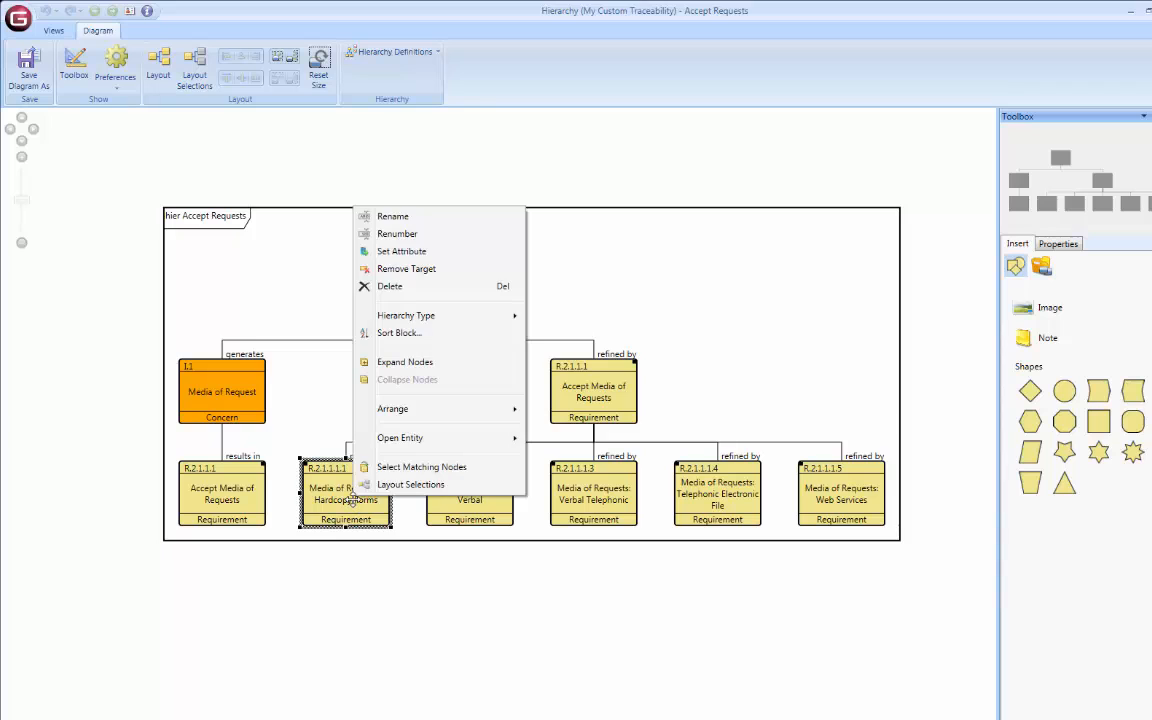
{"action": "left_click", "coordinate": [385, 362]}
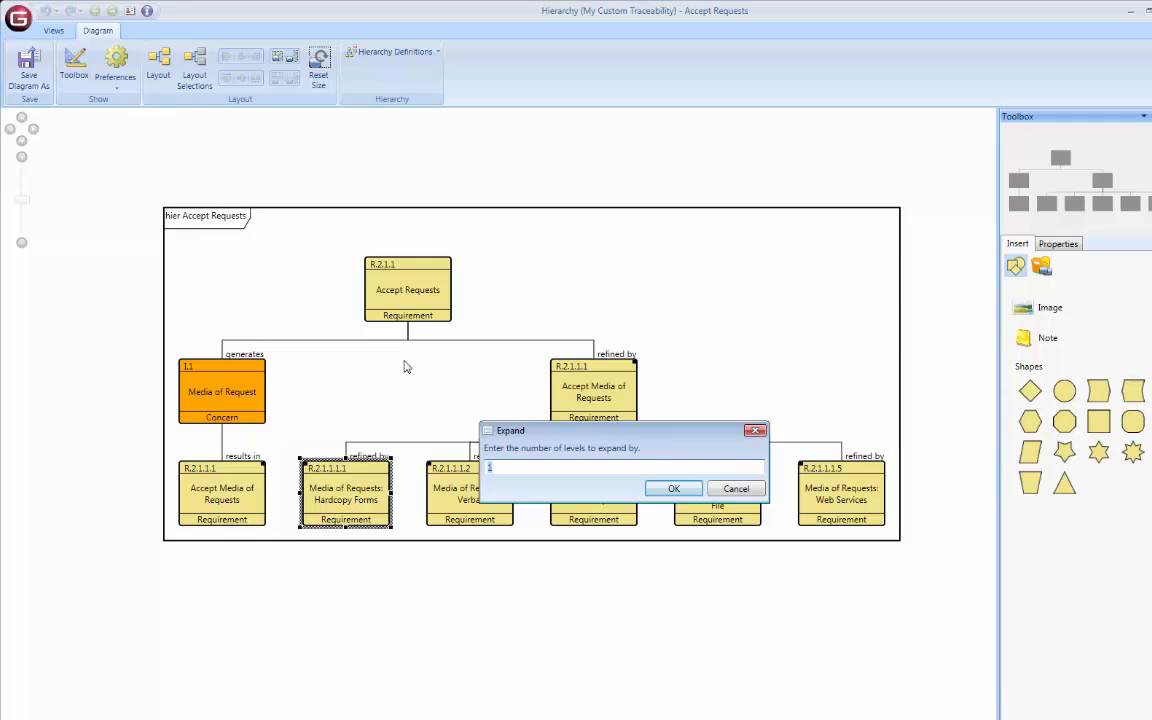
{"action": "left_click", "coordinate": [658, 494]}
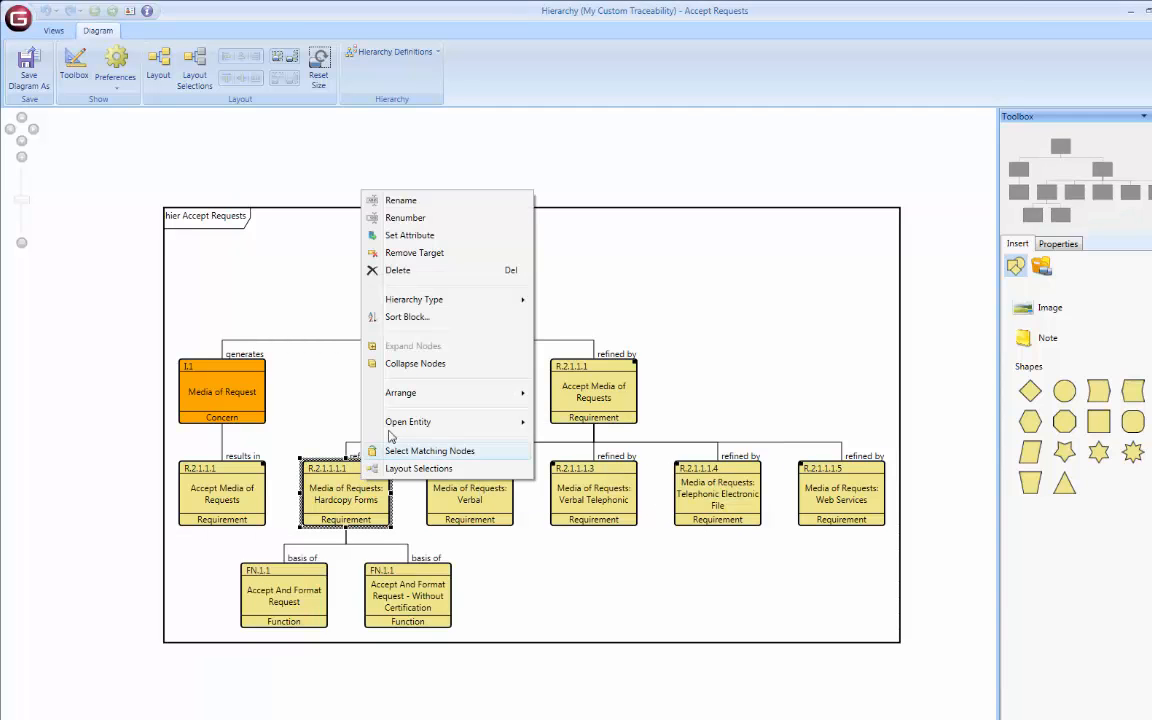
{"action": "left_click", "coordinate": [395, 364]}
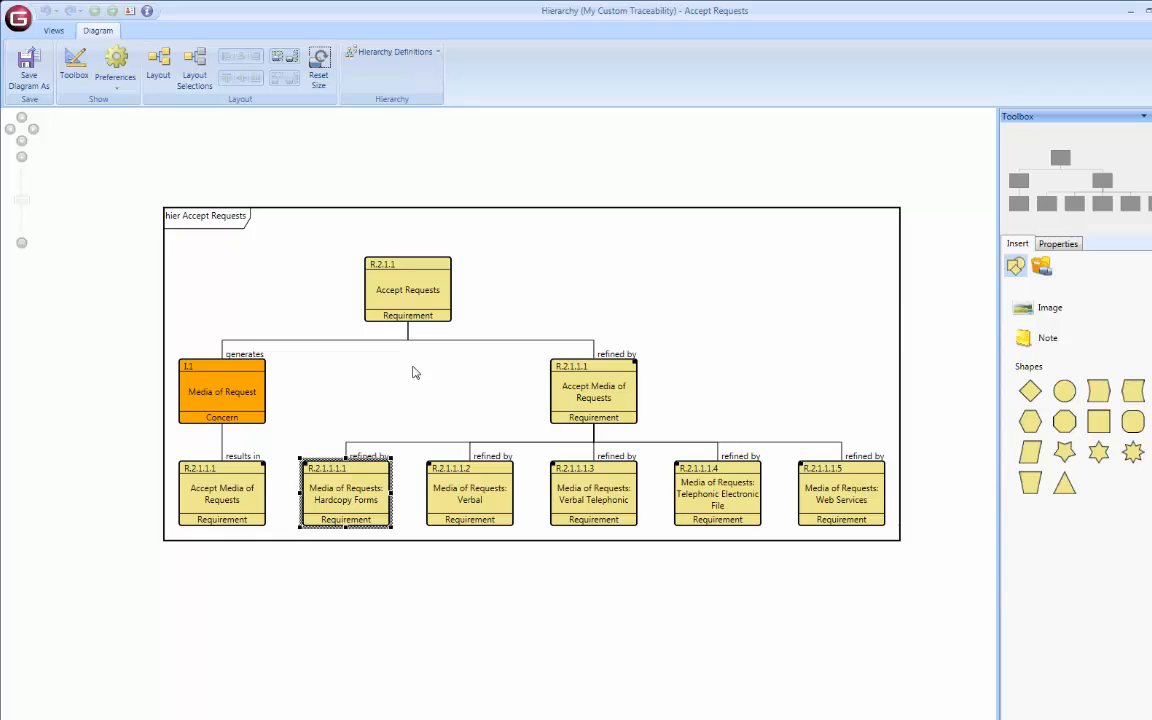
{"action": "left_click", "coordinate": [910, 368]}
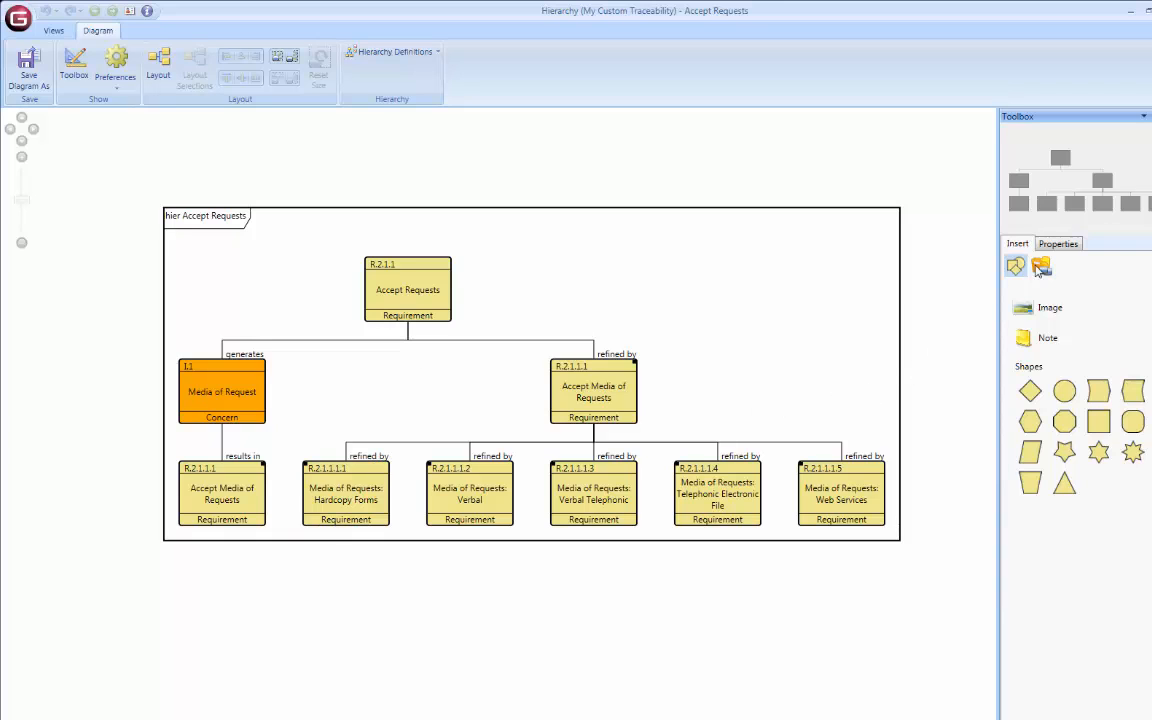
Set the number of levels in the hierarchy diagram's properties to 4.
{"action": "left_click", "coordinate": [1060, 245]}
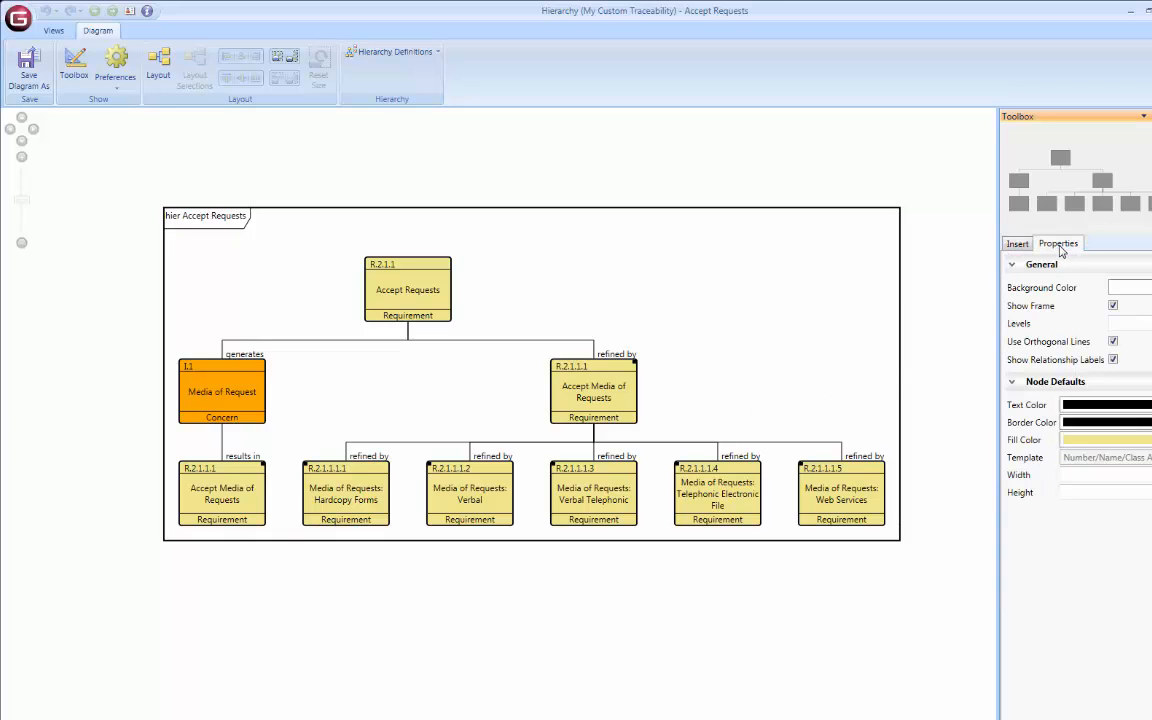
{"action": "left_click_drag", "start_coordinate": [1055, 699], "coordinate": [1107, 697]}
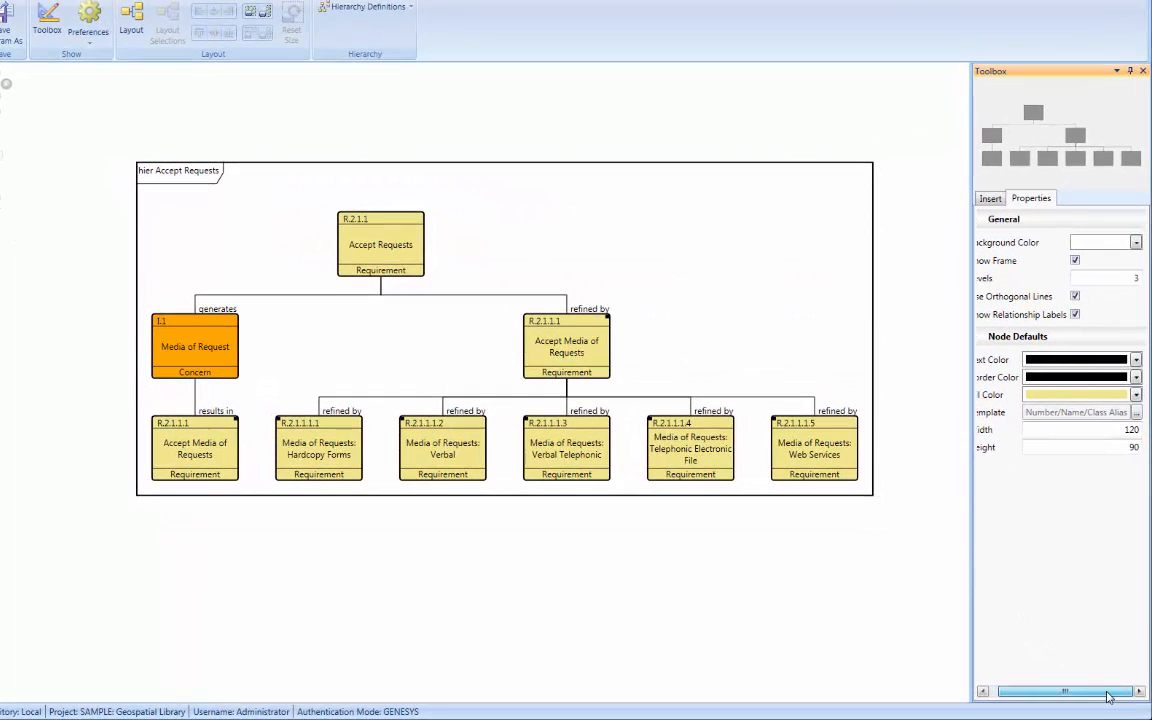
{"action": "double_click", "coordinate": [1132, 278]}
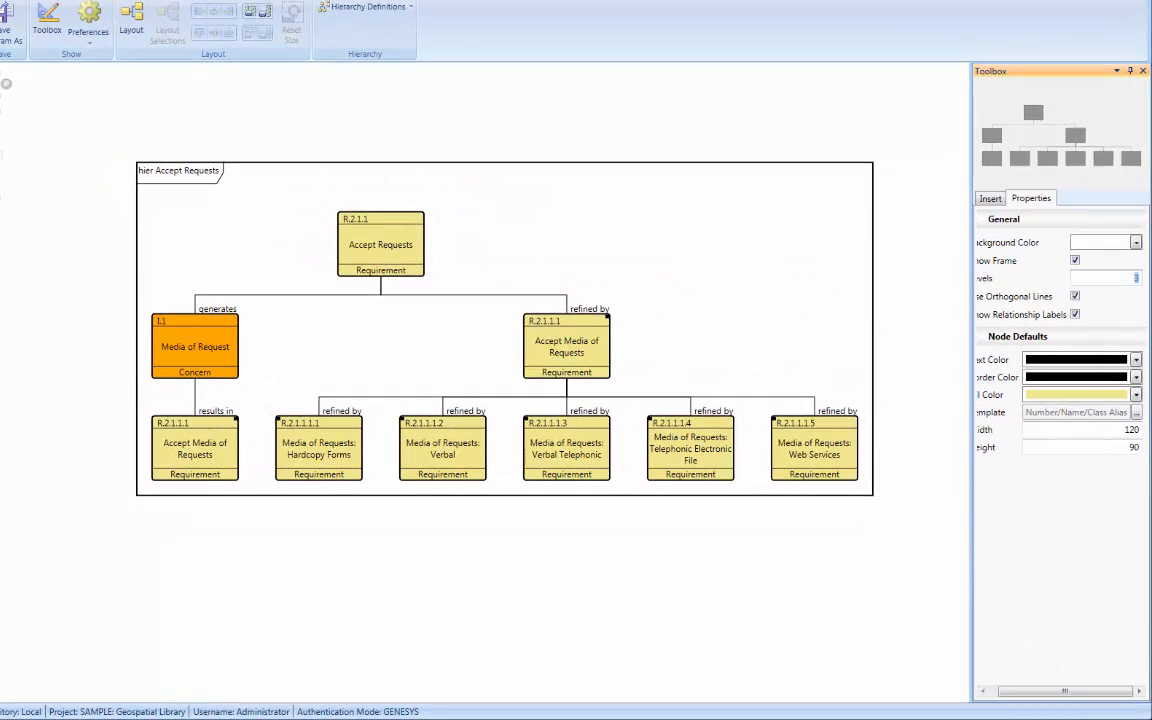
{"action": "type", "text": "4"}
{"action": "key", "text": "Return"}
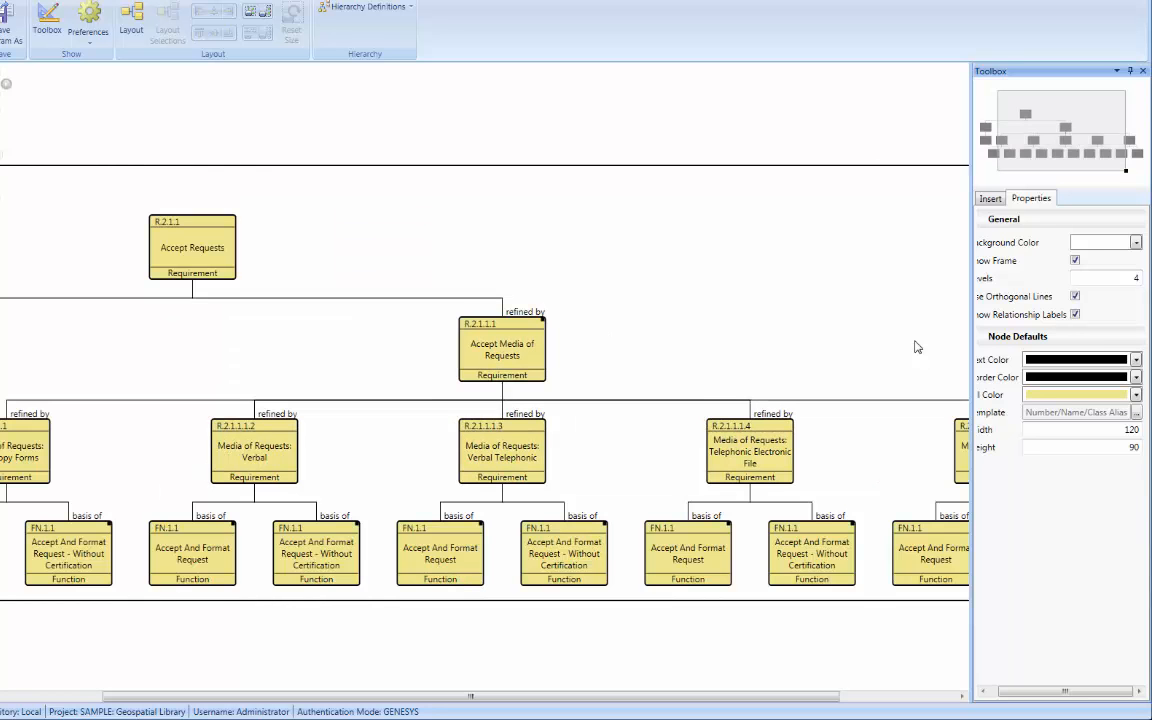
Collapse the R.2.1.1.1.1 Media of Requests: Hardcopy Forms and R.2.1.1.1.2 Media of Requests: Verbal nodes together.
{"action": "left_click_drag", "start_coordinate": [1045, 153], "coordinate": [1022, 147]}
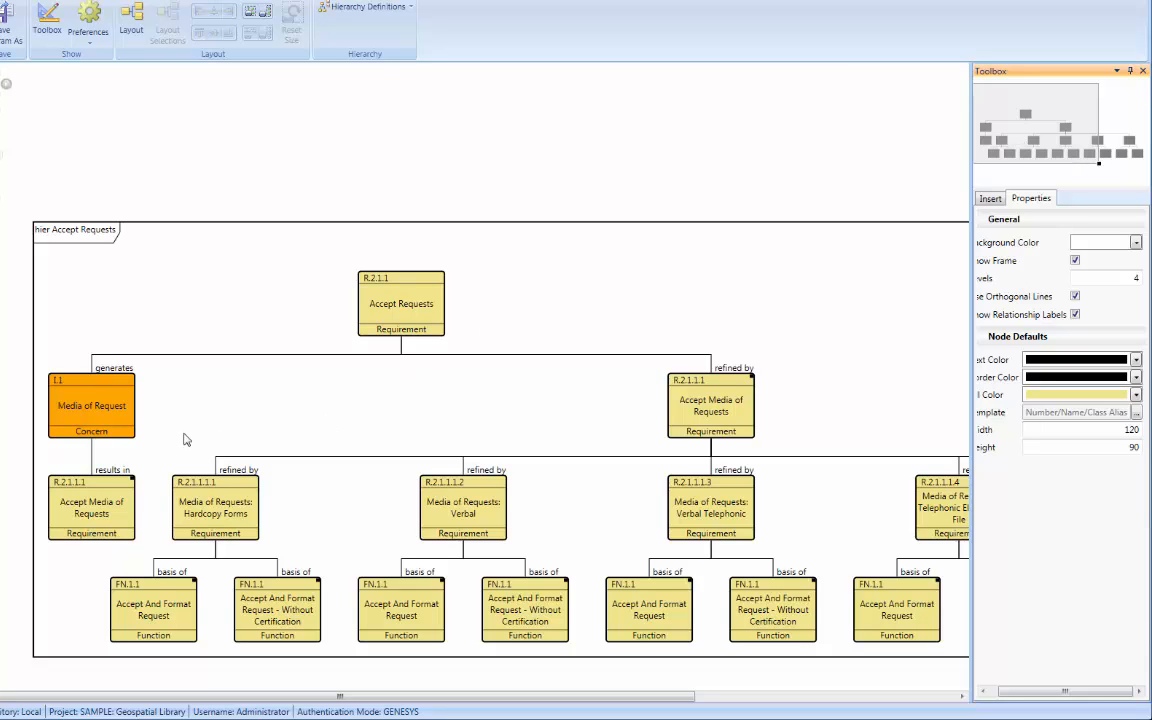
{"action": "left_click_drag", "start_coordinate": [184, 434], "coordinate": [543, 540]}
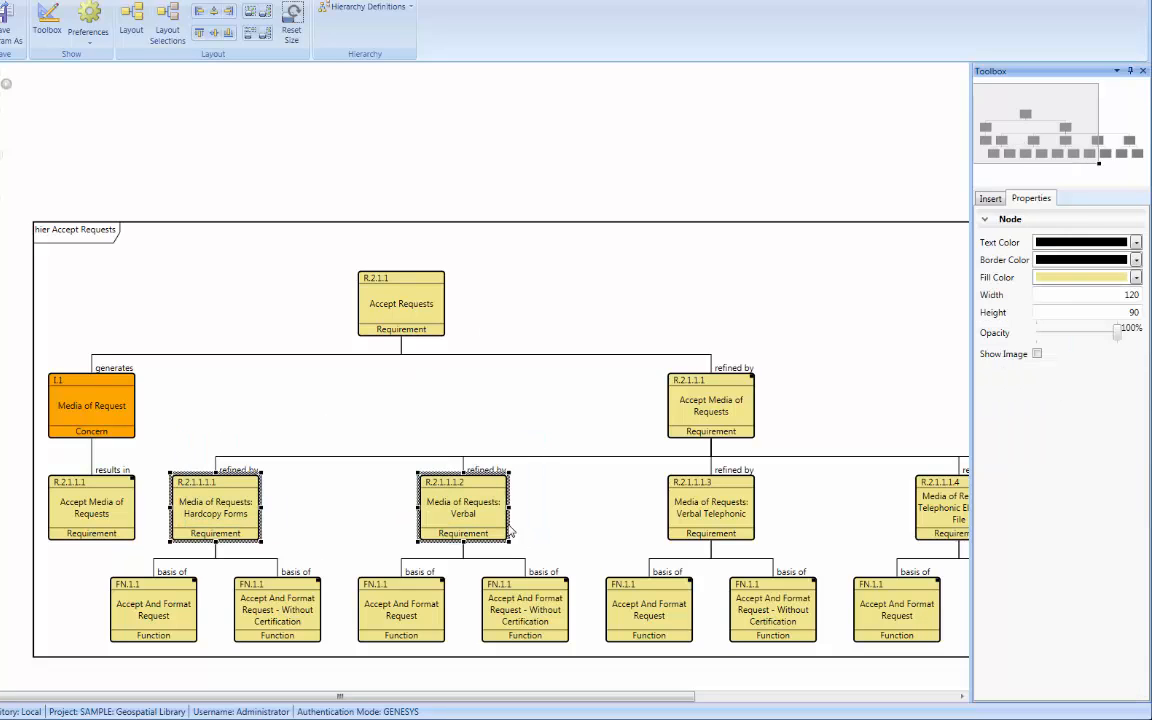
{"action": "right_click", "coordinate": [481, 504]}
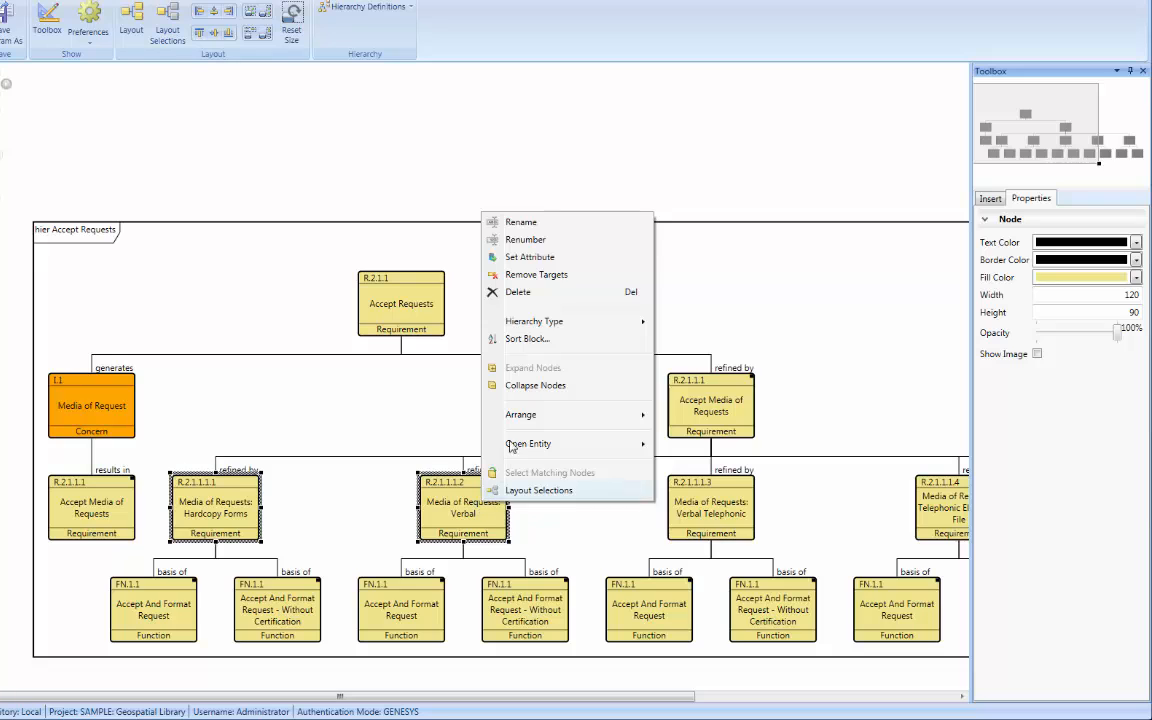
{"action": "left_click", "coordinate": [532, 387]}
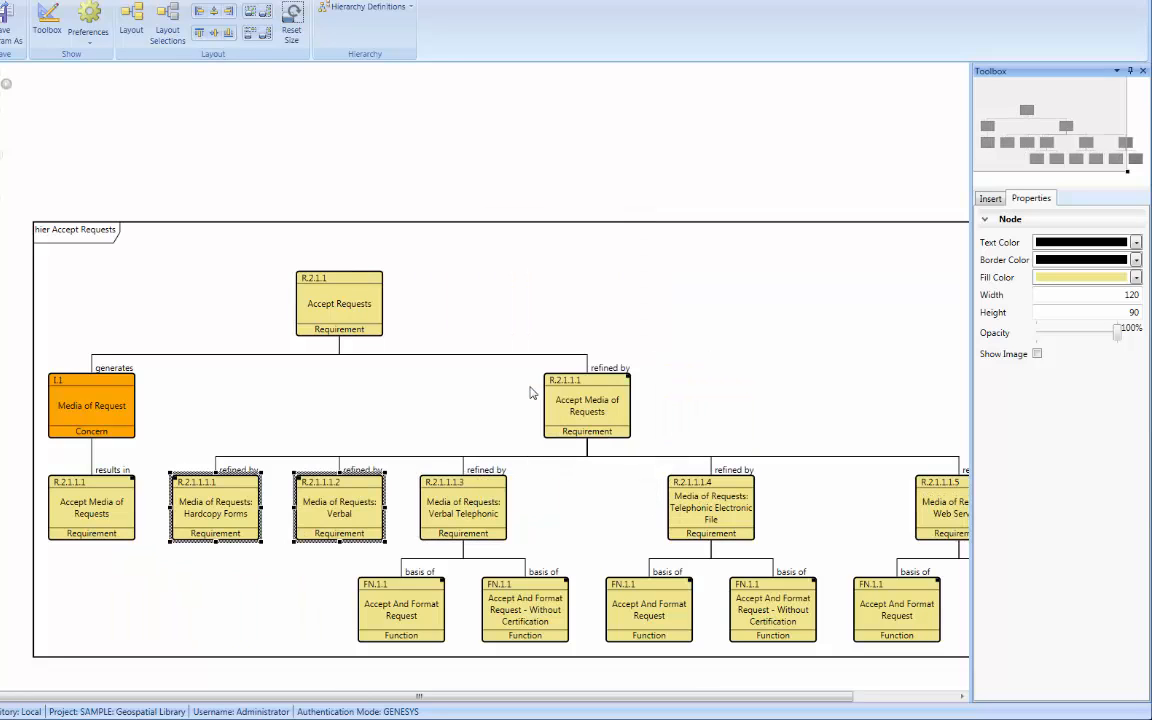
{"action": "left_click", "coordinate": [532, 393]}
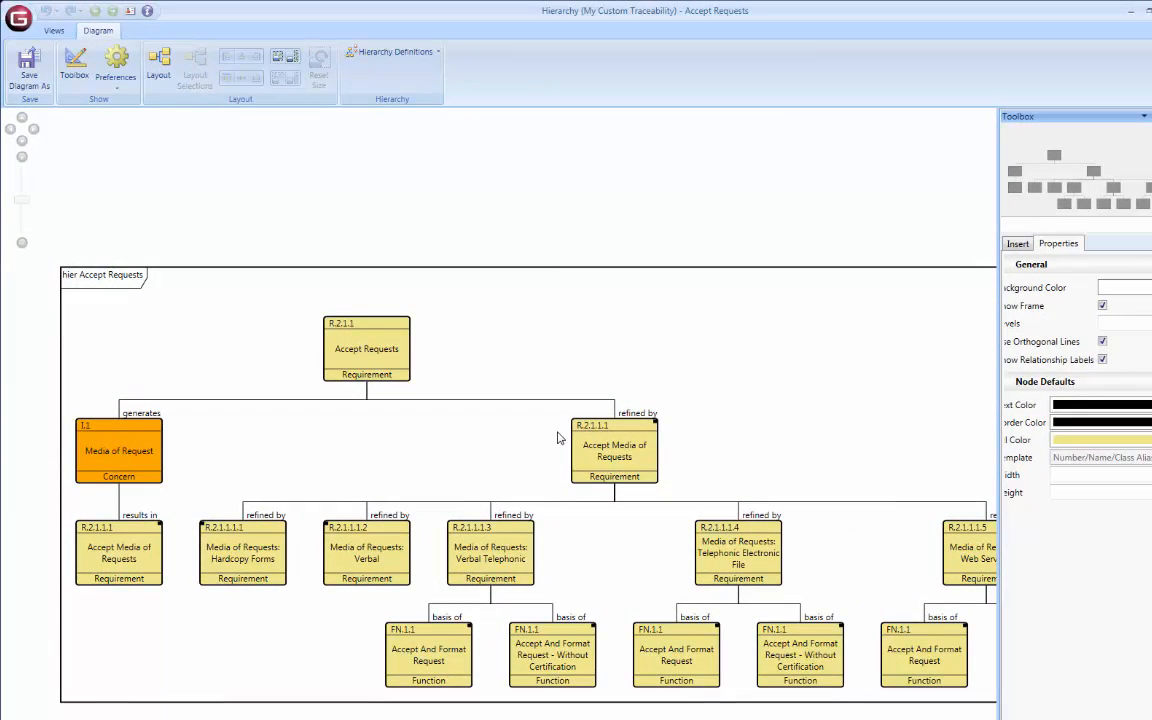
Open the list of hierarchy definitions available for the diagram.
{"action": "left_click", "coordinate": [427, 55]}
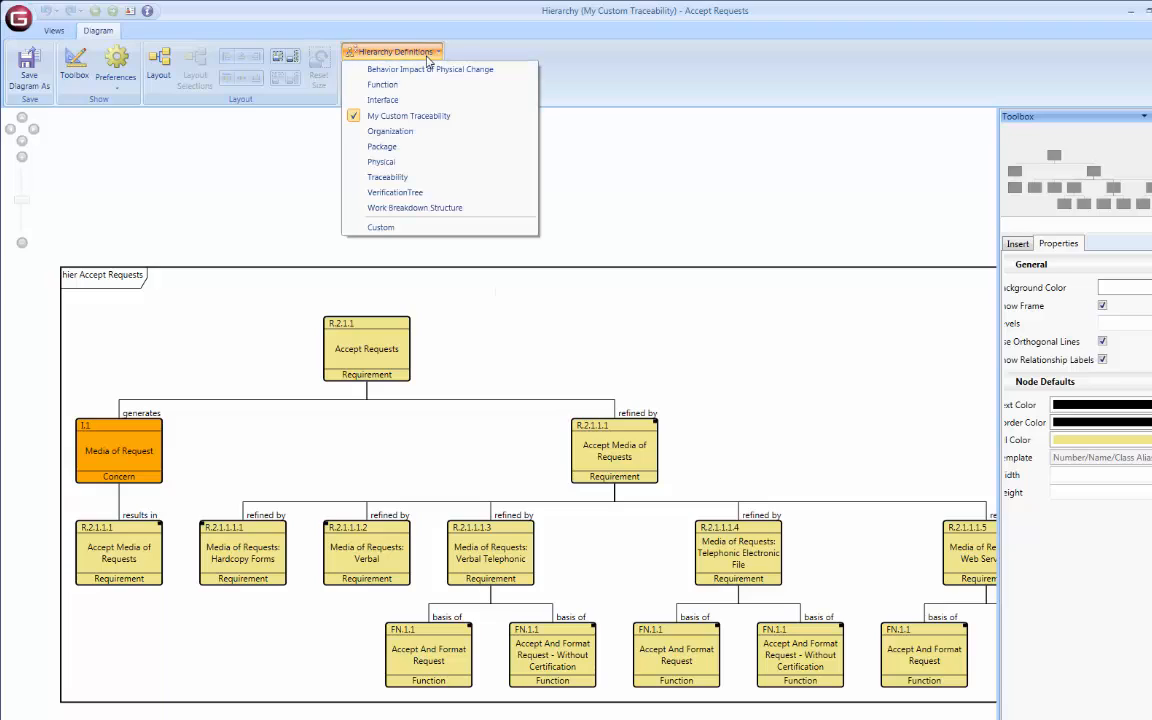